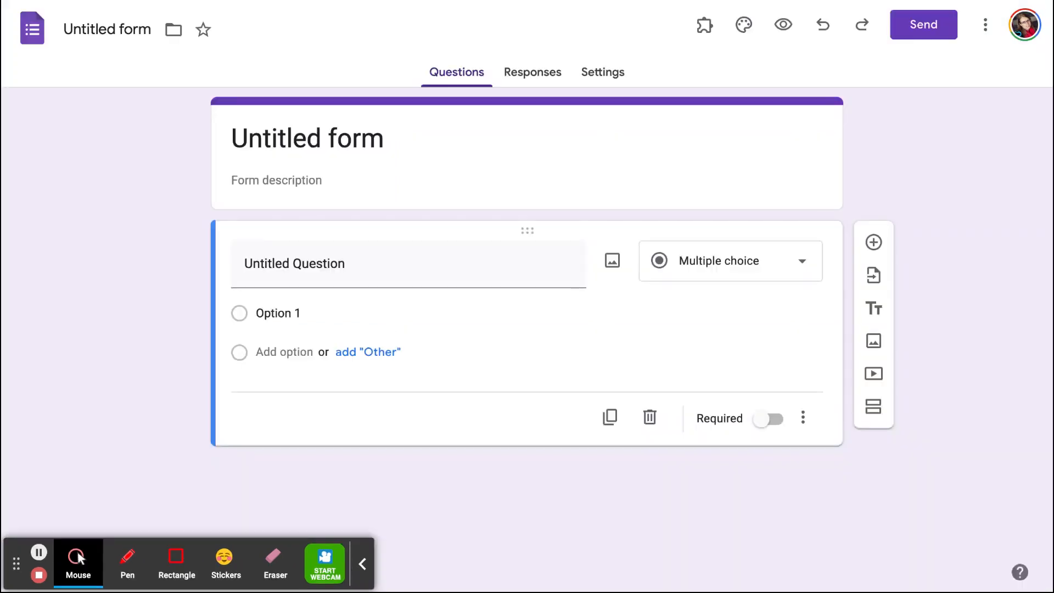
Title the form "Student Documentation 2023".
left_click(256, 139)
type("St")
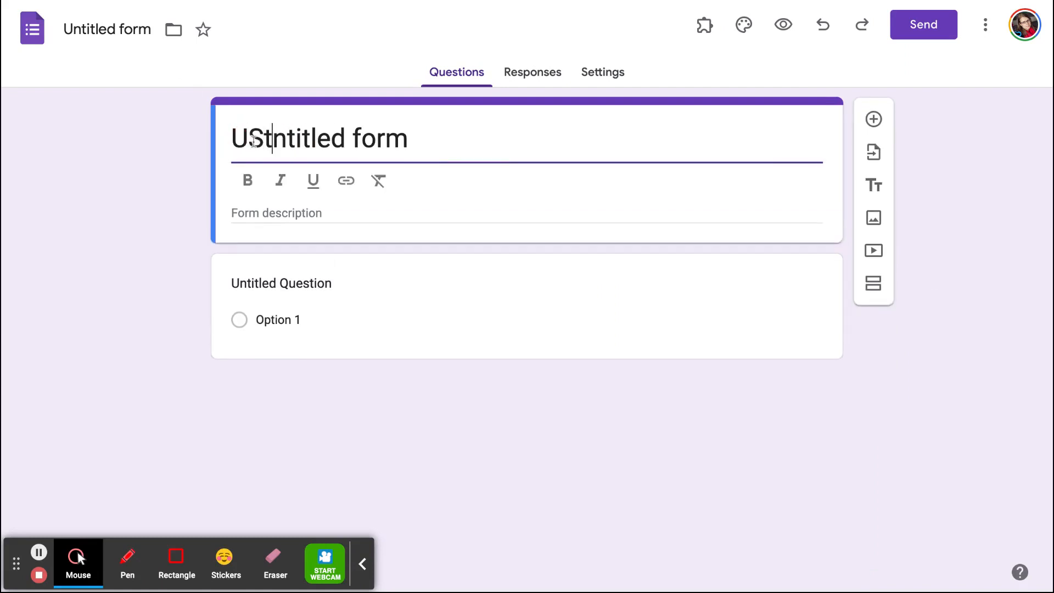
type("uden")
left_click_drag(476, 137, 216, 138)
type("S")
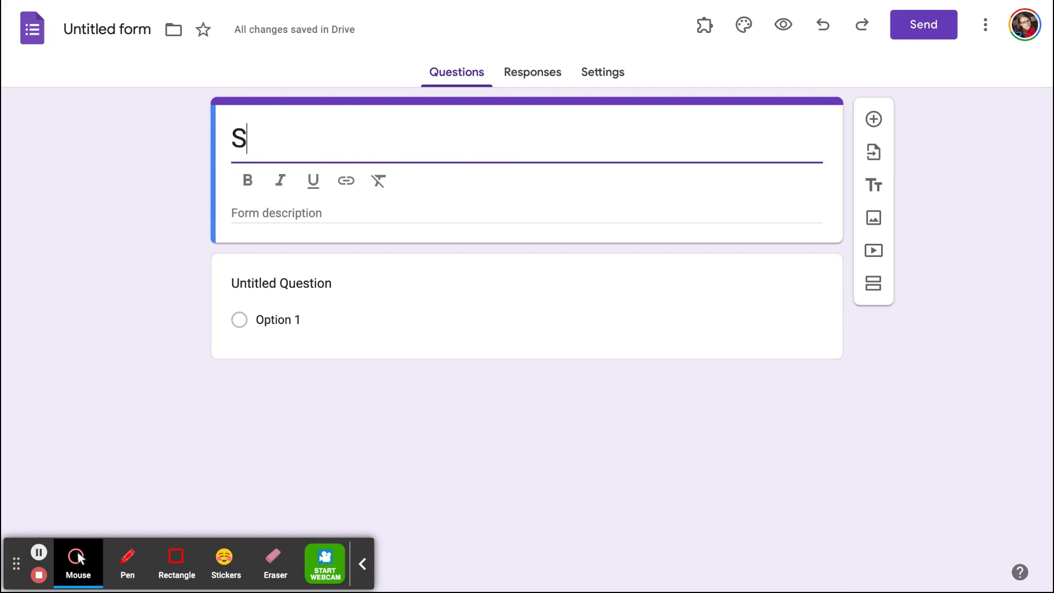
type("tudent Doc")
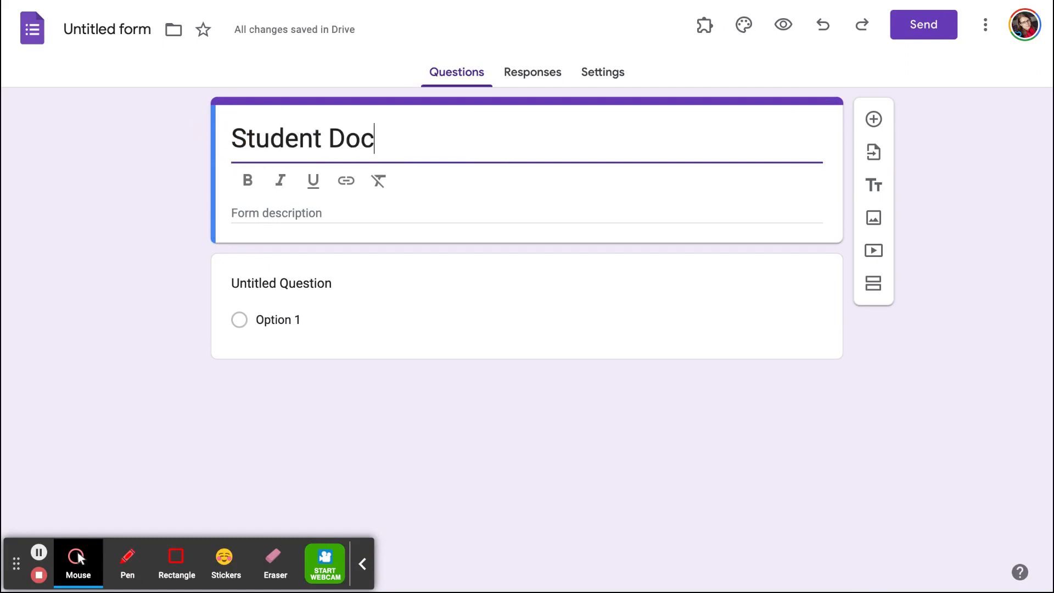
type("umentation")
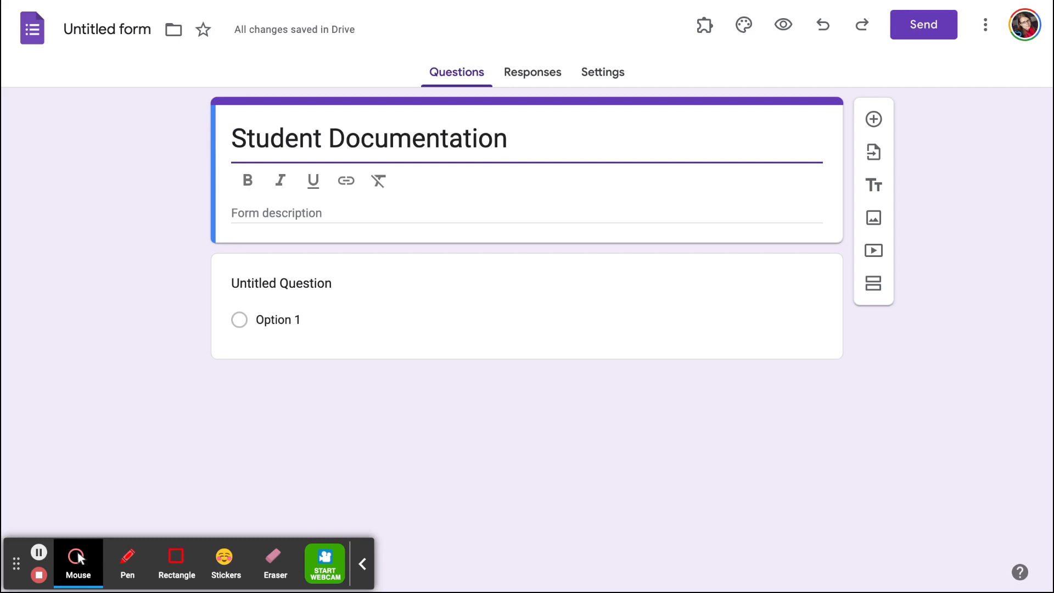
type(" 2023")
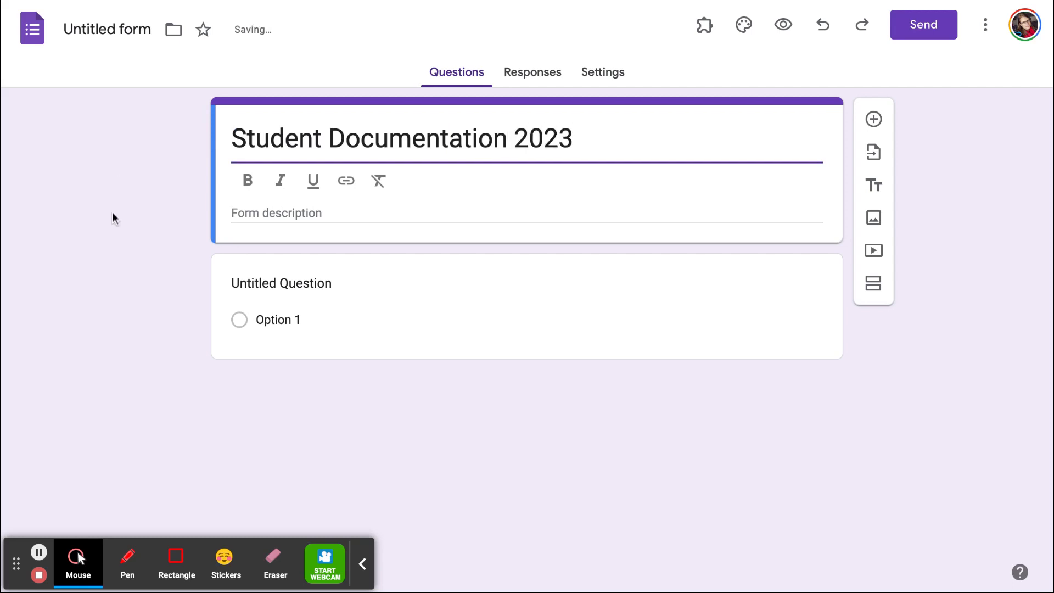
Title the first question "Name" and set its answer type to Checkboxes.
left_click(302, 287)
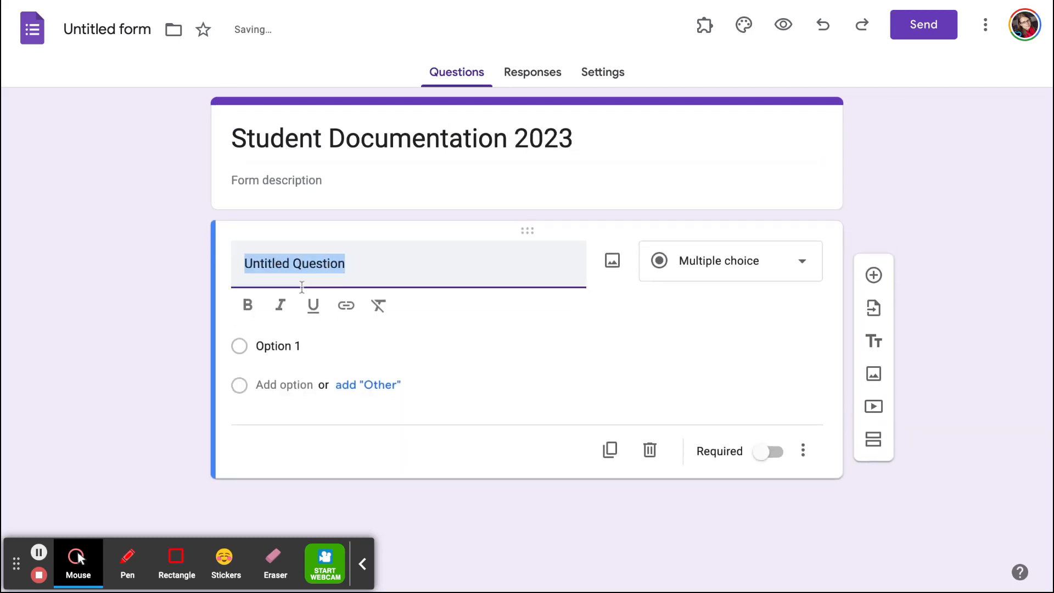
type("Name")
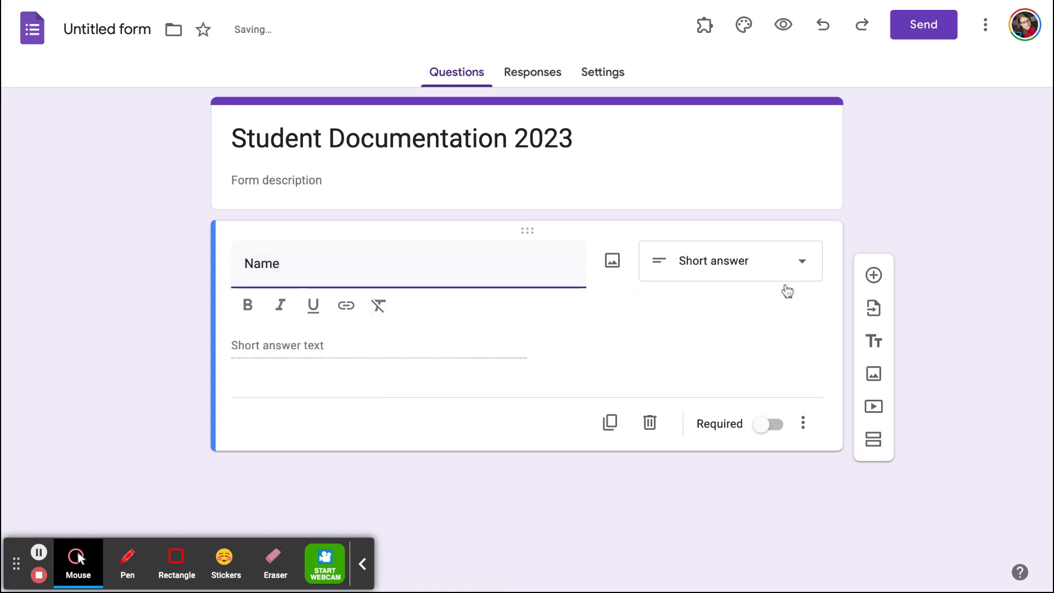
left_click(807, 273)
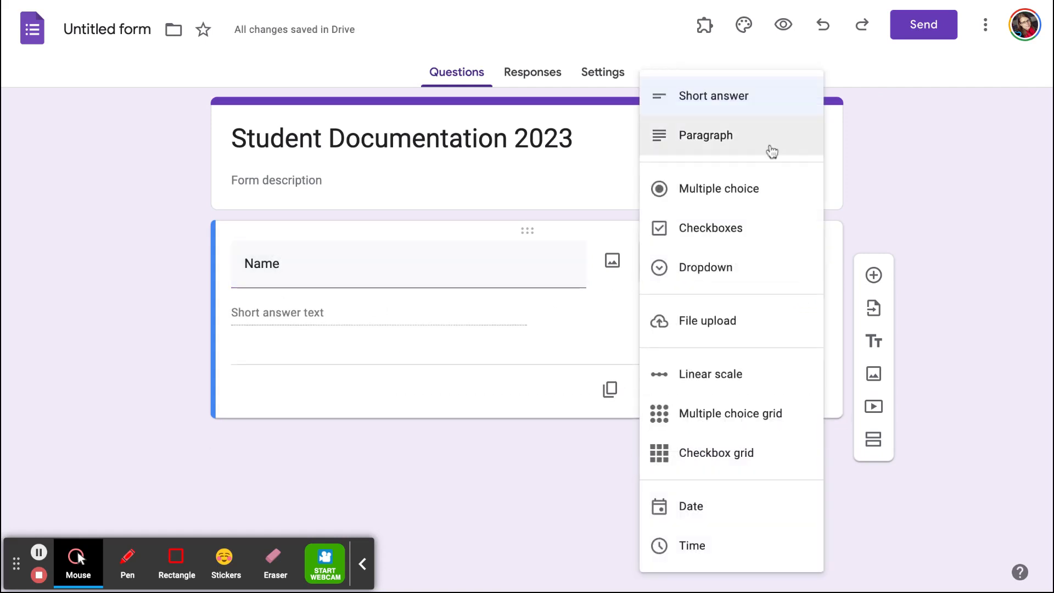
left_click(745, 239)
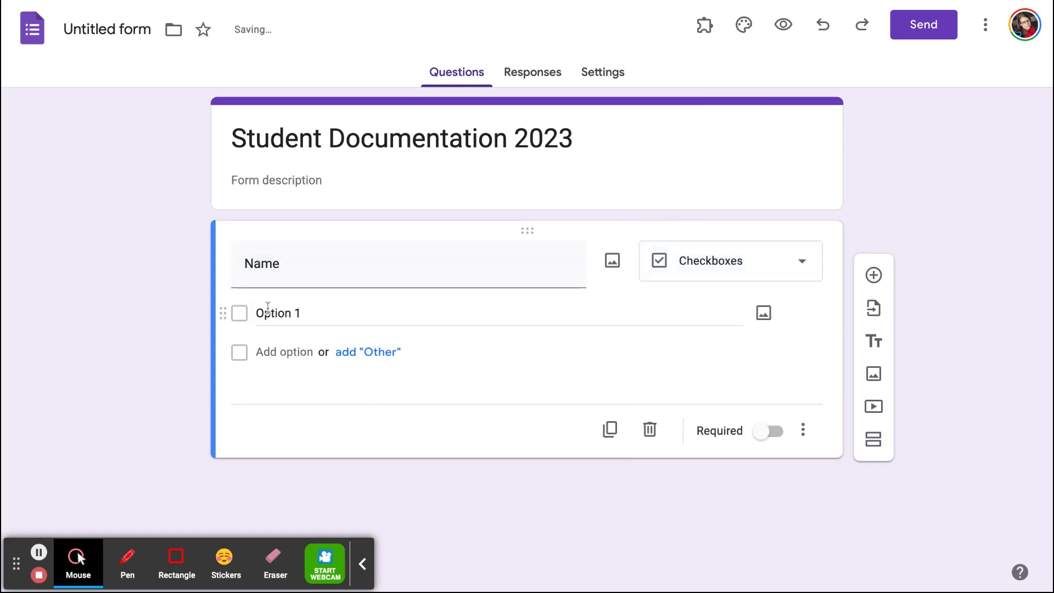
Enter the three students' first names as checkbox options of the Name question and make the question required.
left_click(269, 314)
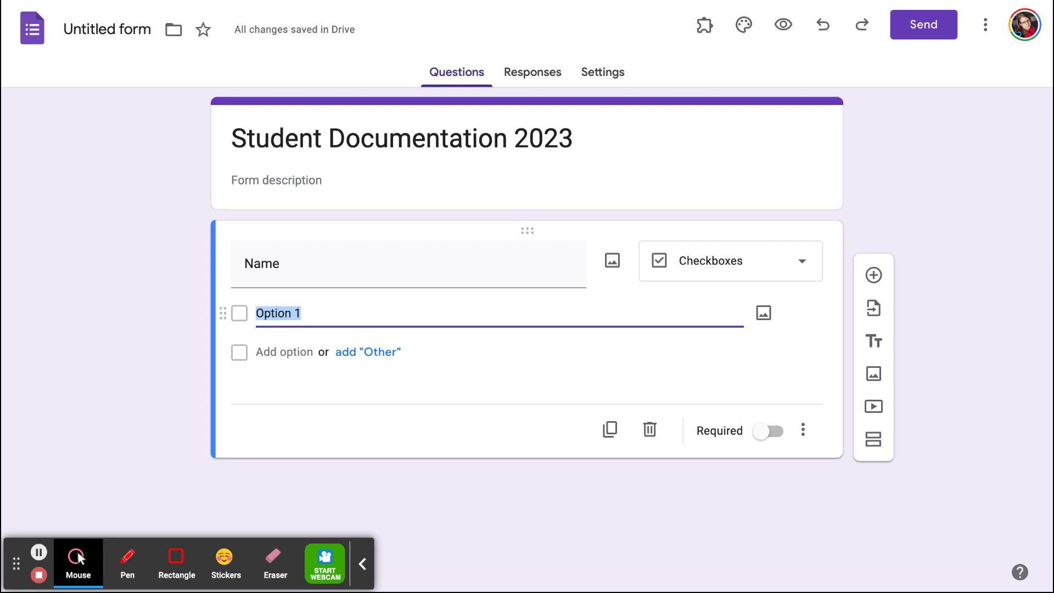
type("Brad")
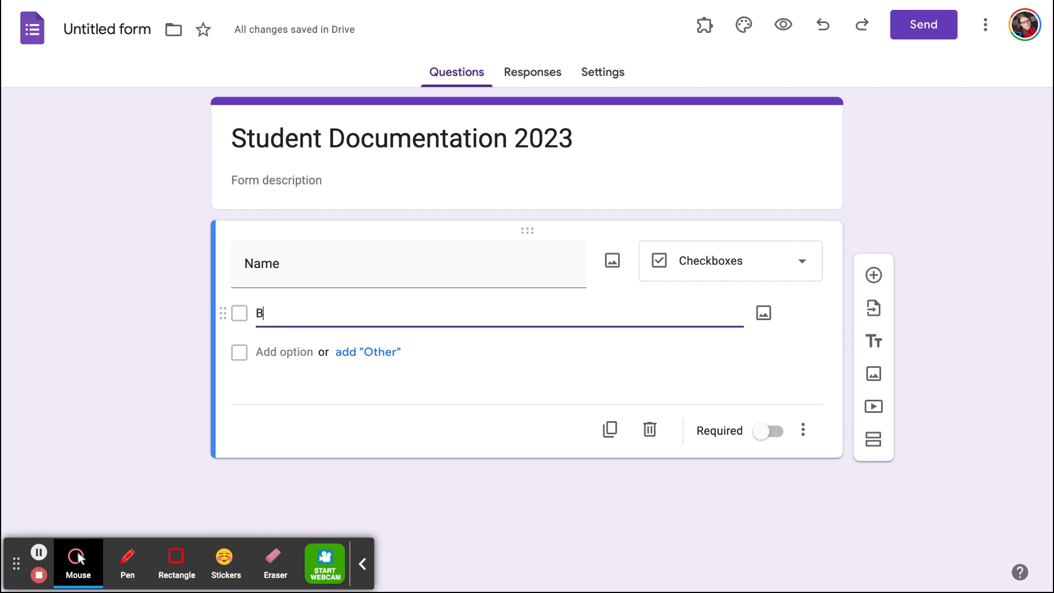
left_click(271, 353)
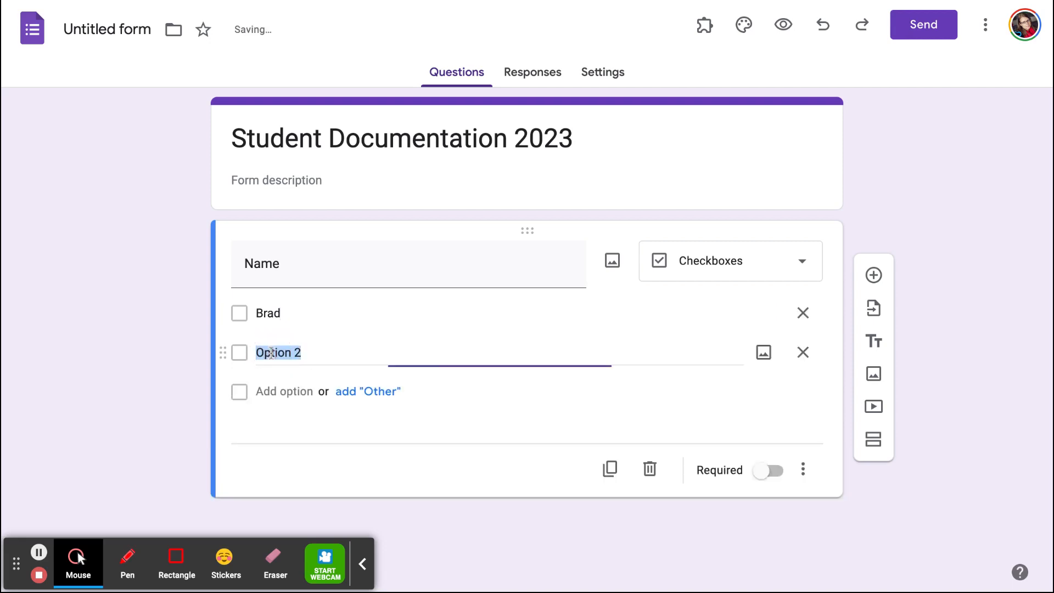
type("bill")
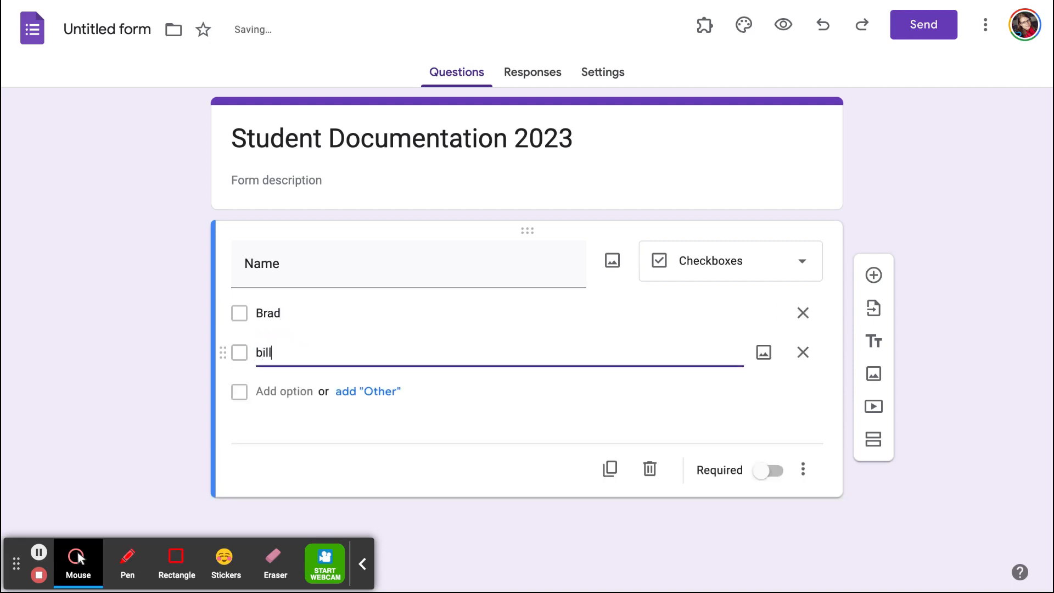
left_click(278, 392)
type("sa")
key("BackSpace")
type("usy")
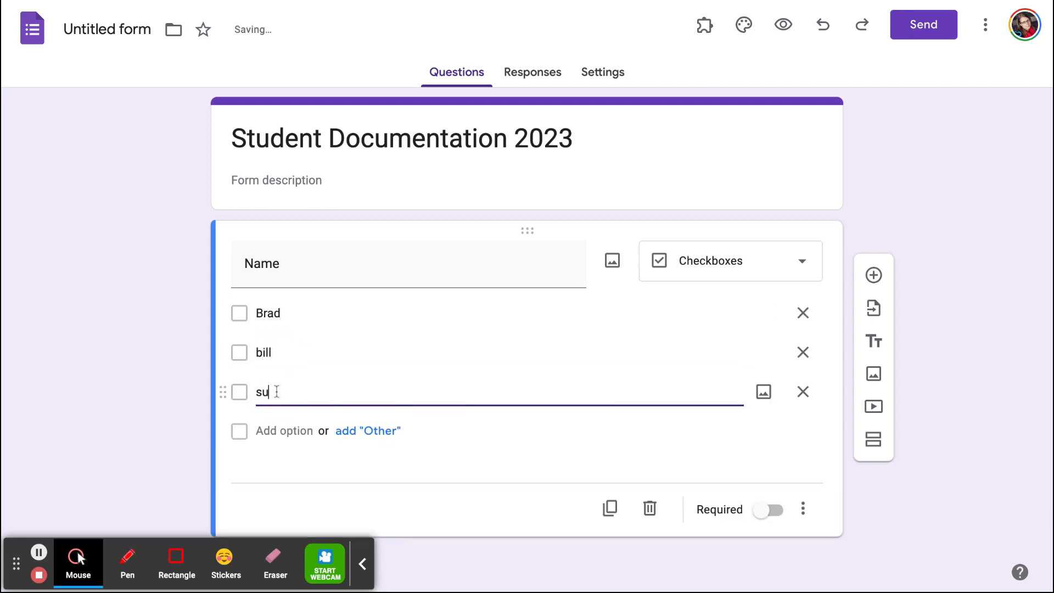
key("BackSpace")
key("BackSpace")
type("z")
left_click(773, 509)
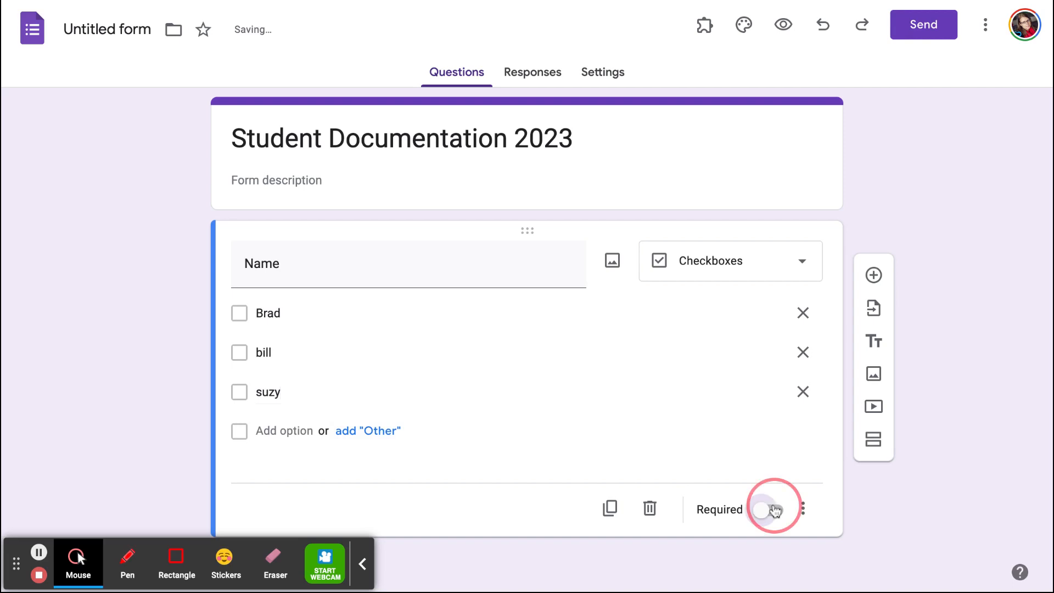
Add a required multiple-choice question titled "Curriculum" with the options "Math" and "La".
left_click(873, 277)
type("Cu")
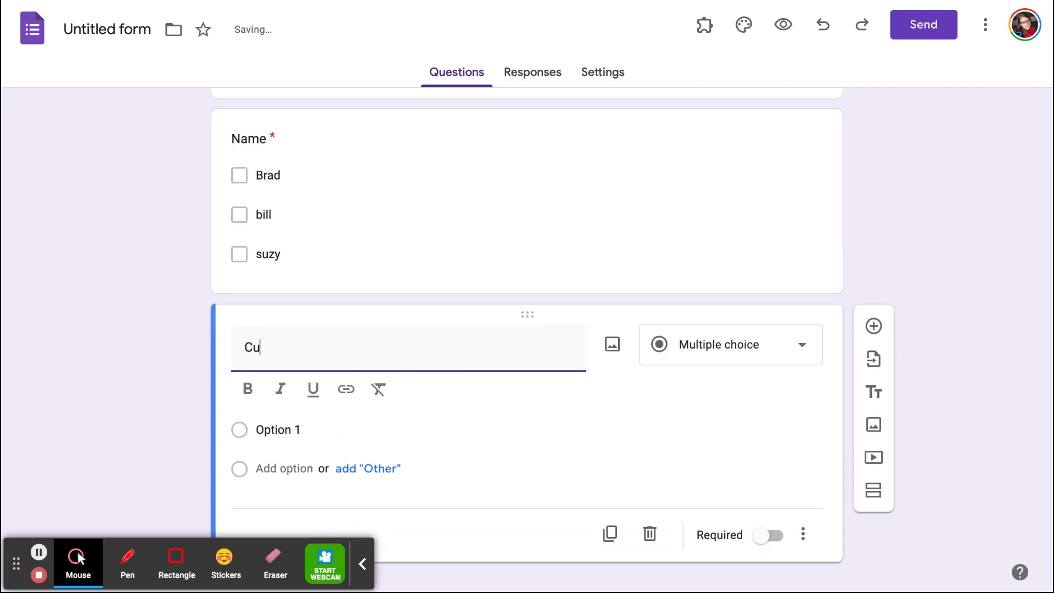
type("rriculum")
left_click(299, 430)
type("Math")
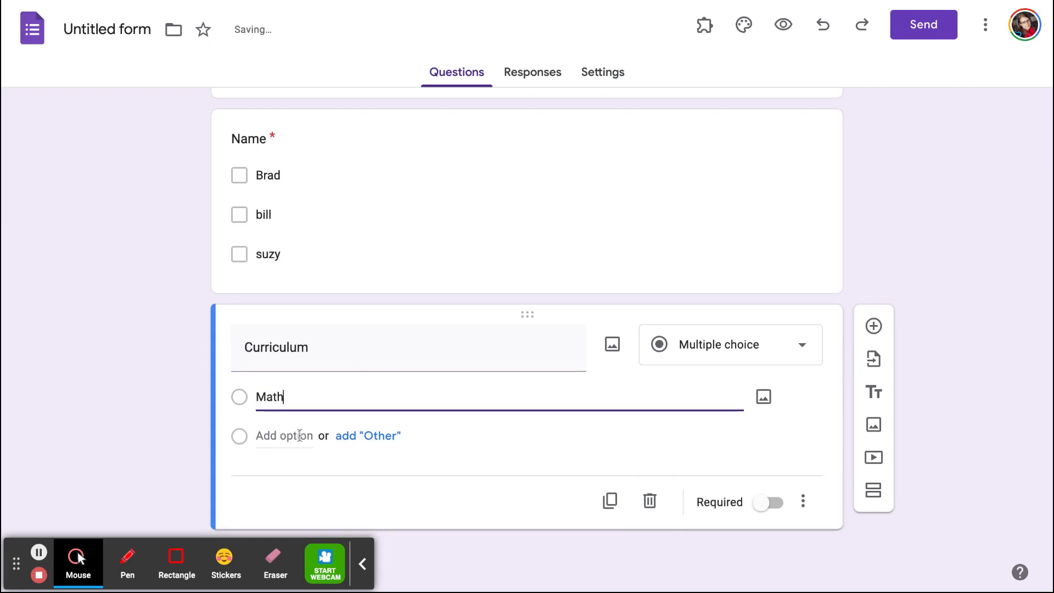
left_click(286, 437)
type("La")
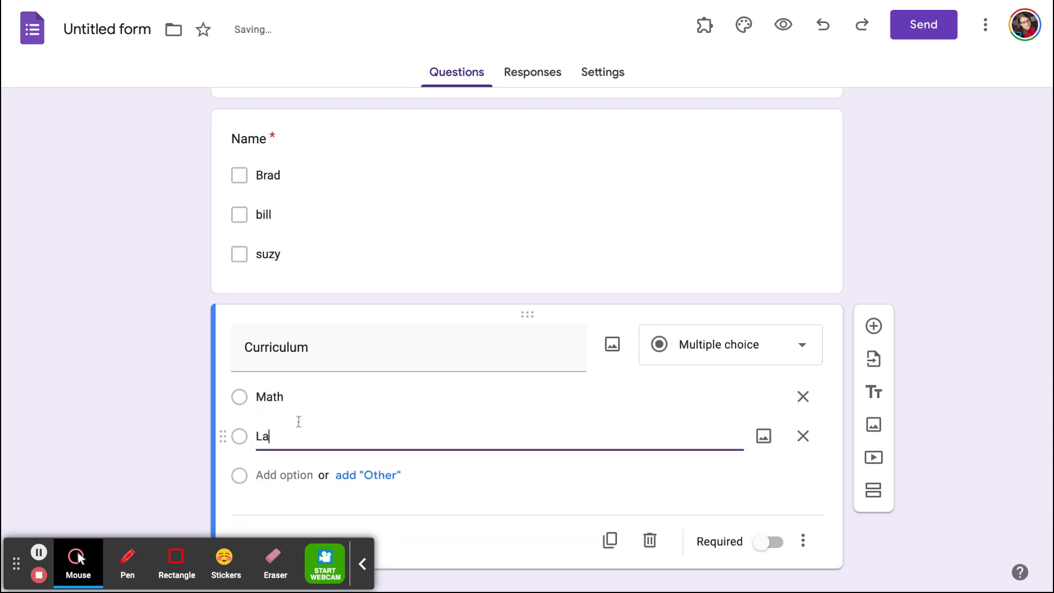
left_click(775, 541)
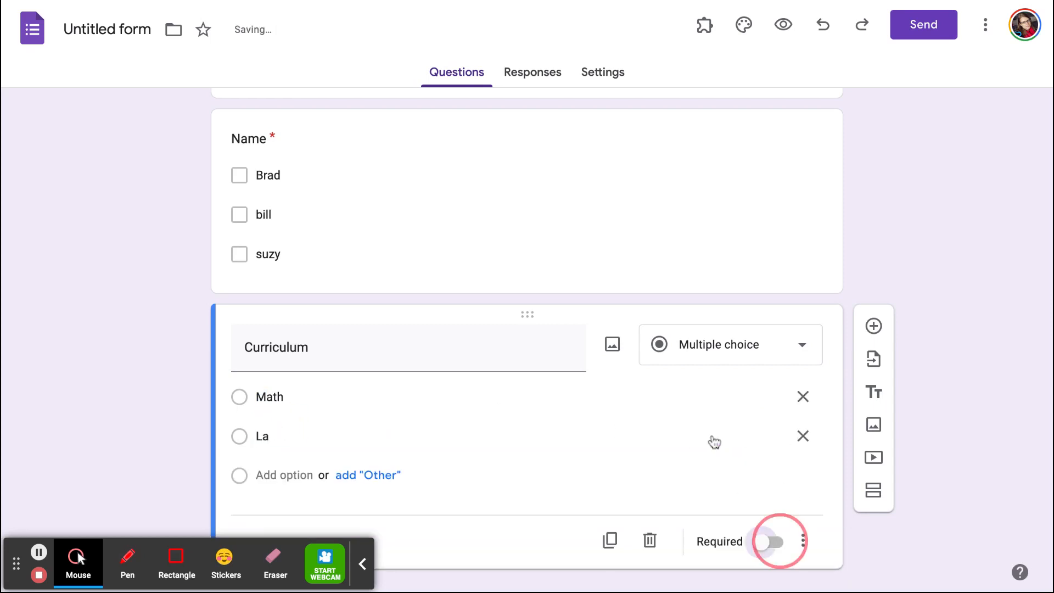
Add a File upload question titled "Pics or Videos", allowing respondents to upload files to Drive.
left_click(874, 288)
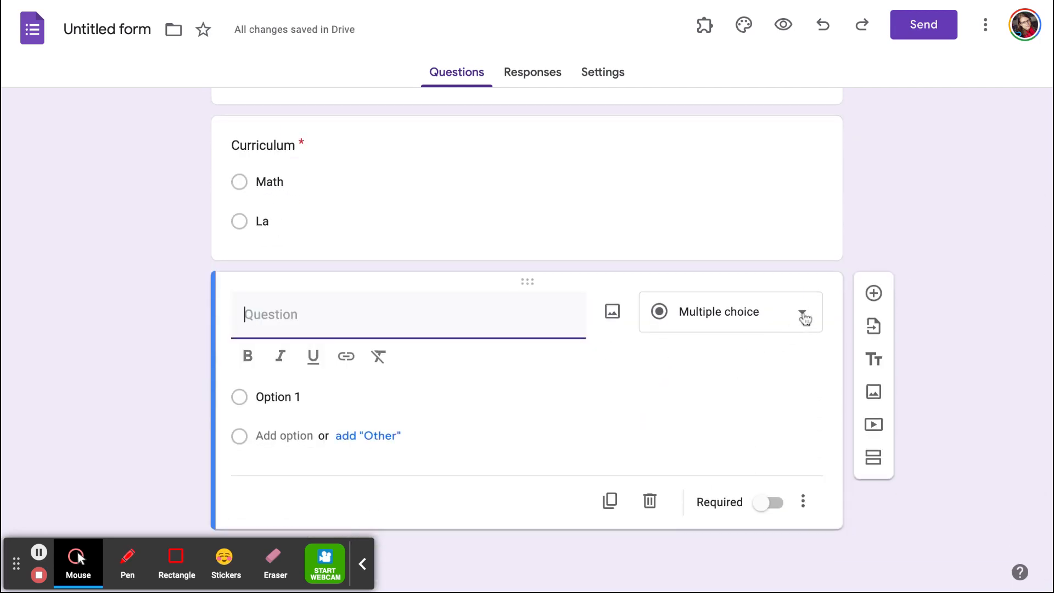
left_click(803, 313)
left_click(724, 328)
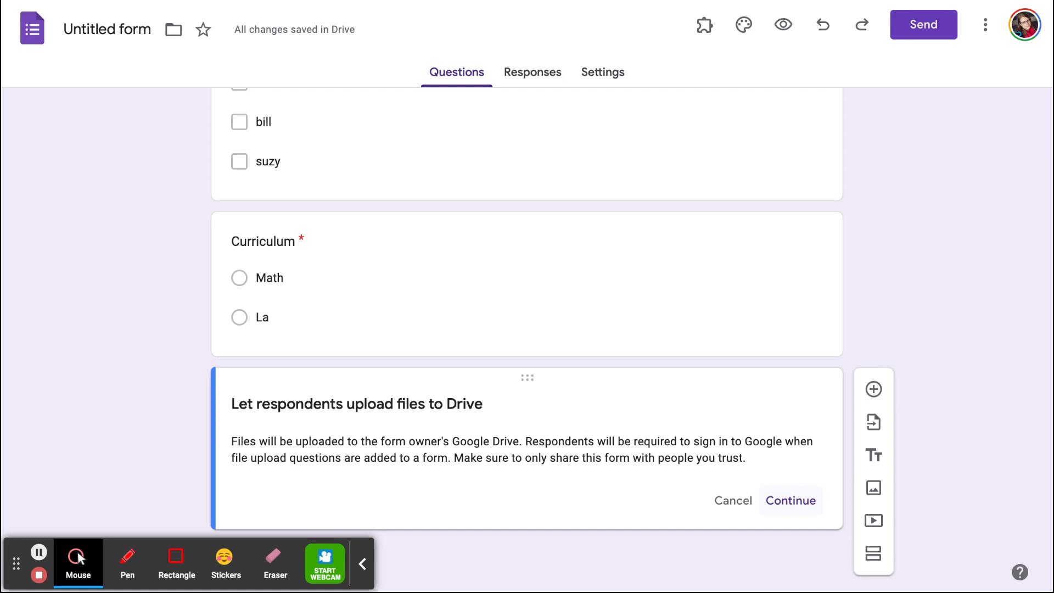
left_click(793, 500)
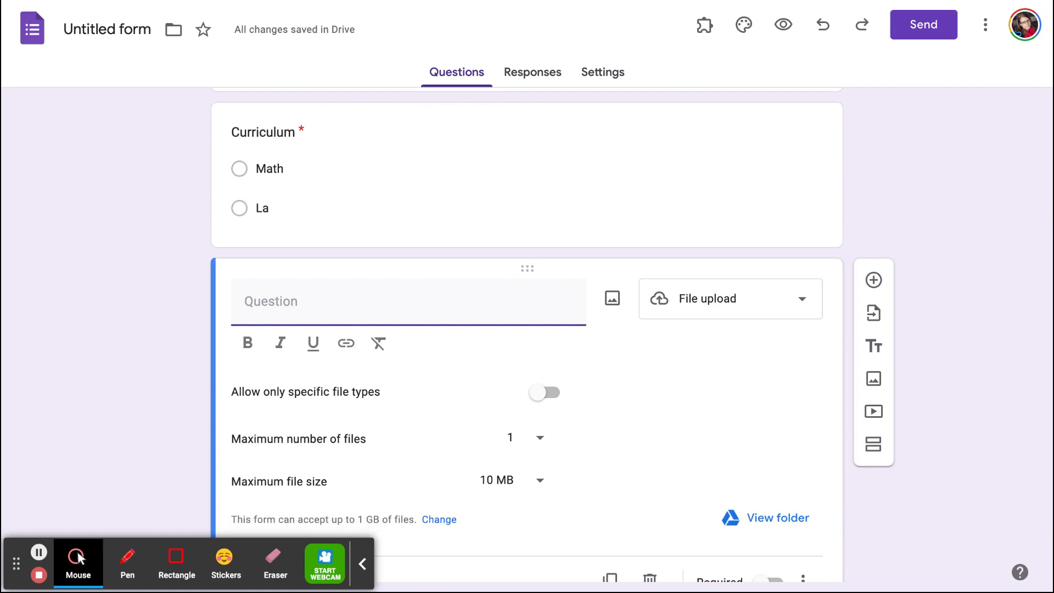
type("Pics o")
key("BackSpace")
key("BackSpace")
type("s or Videos")
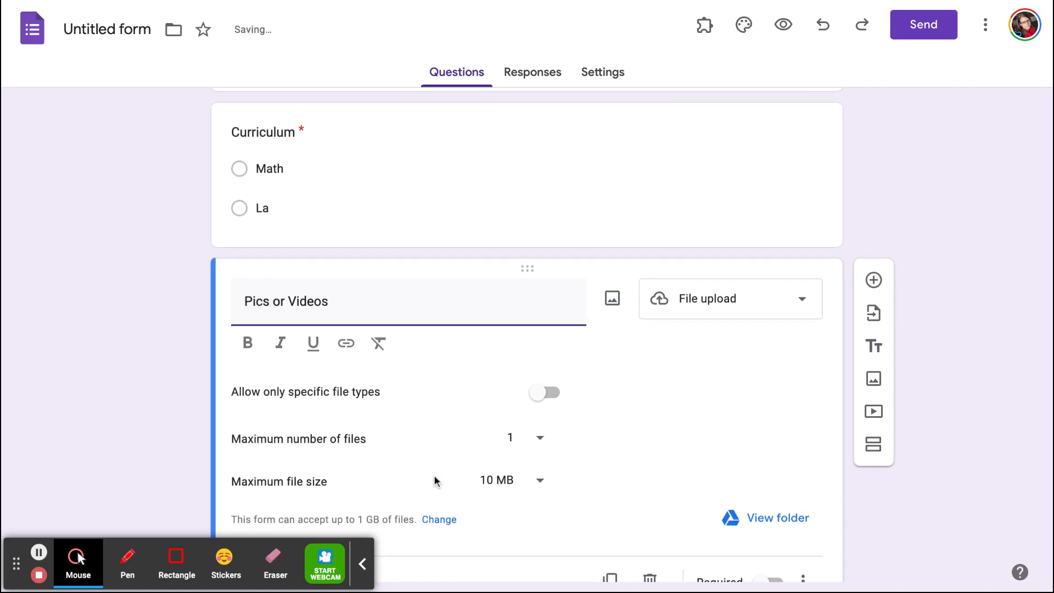
Add a required Paragraph question titled "Notes" below the file upload question.
scroll(434, 481, "down", 3)
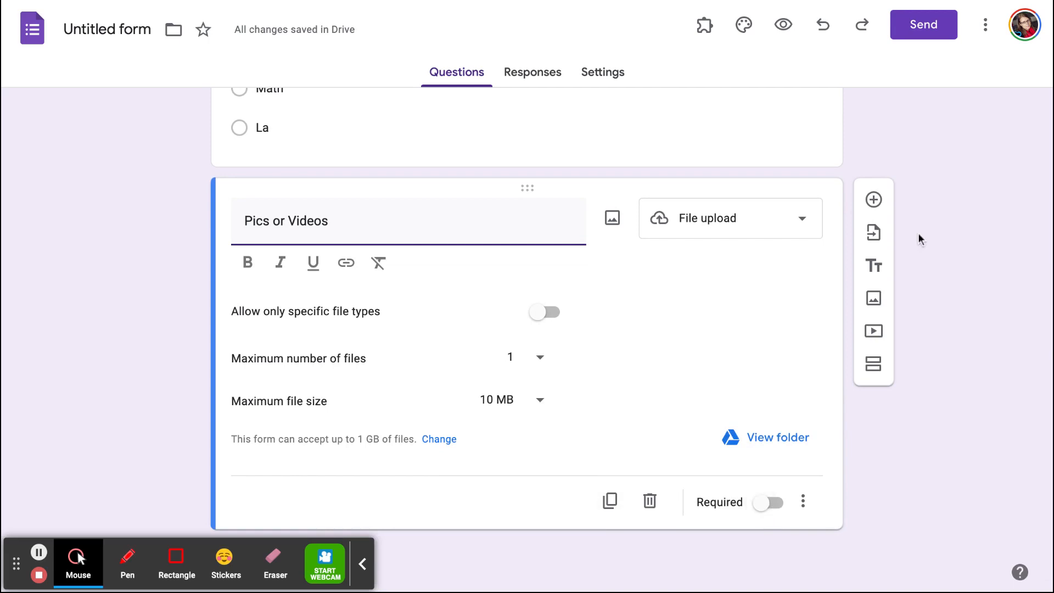
left_click(874, 199)
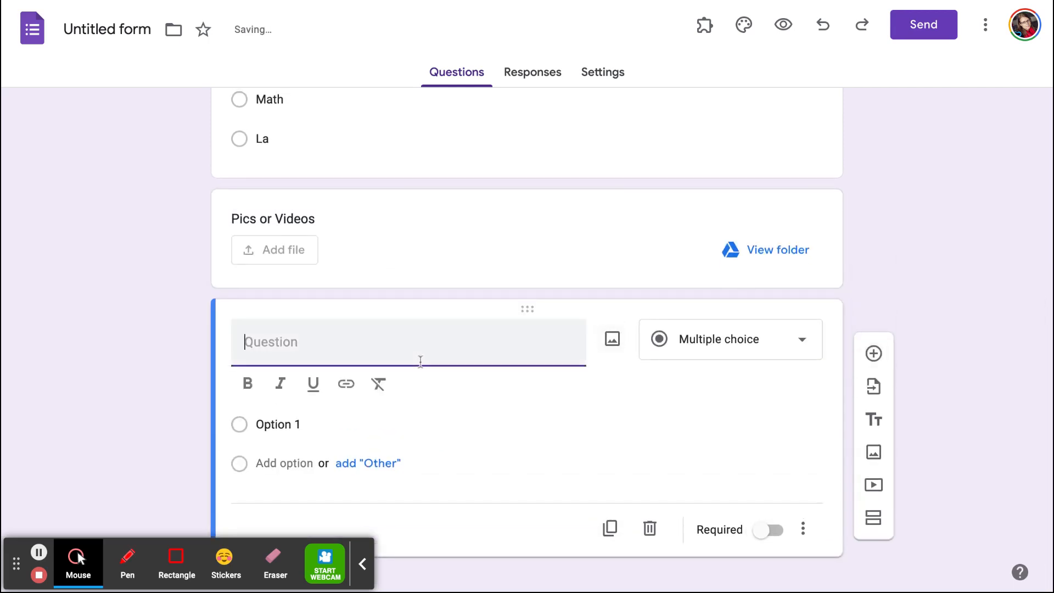
type("Notes")
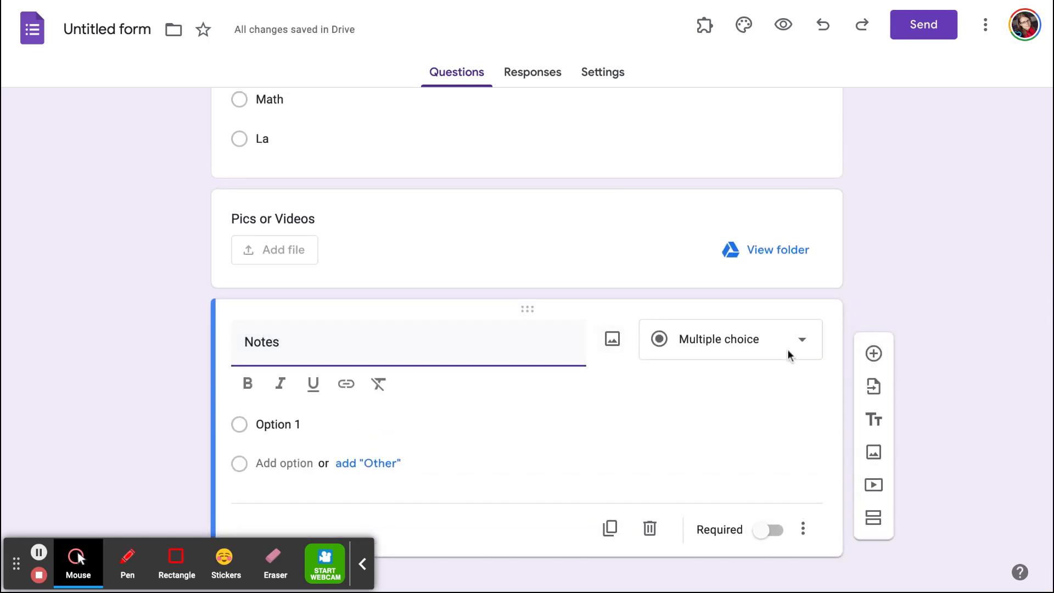
left_click(792, 347)
left_click(752, 138)
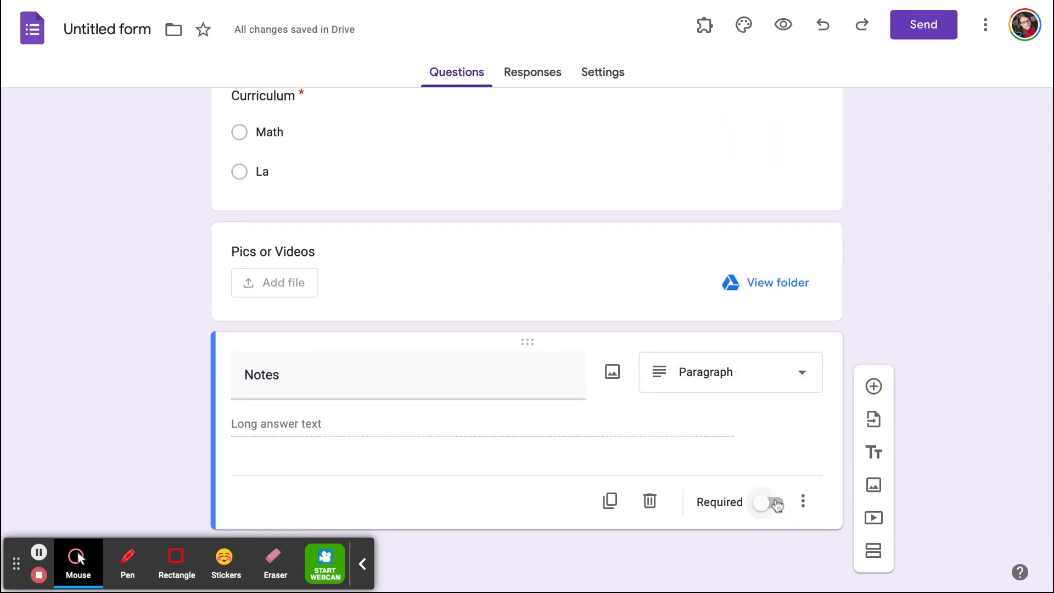
left_click(777, 504)
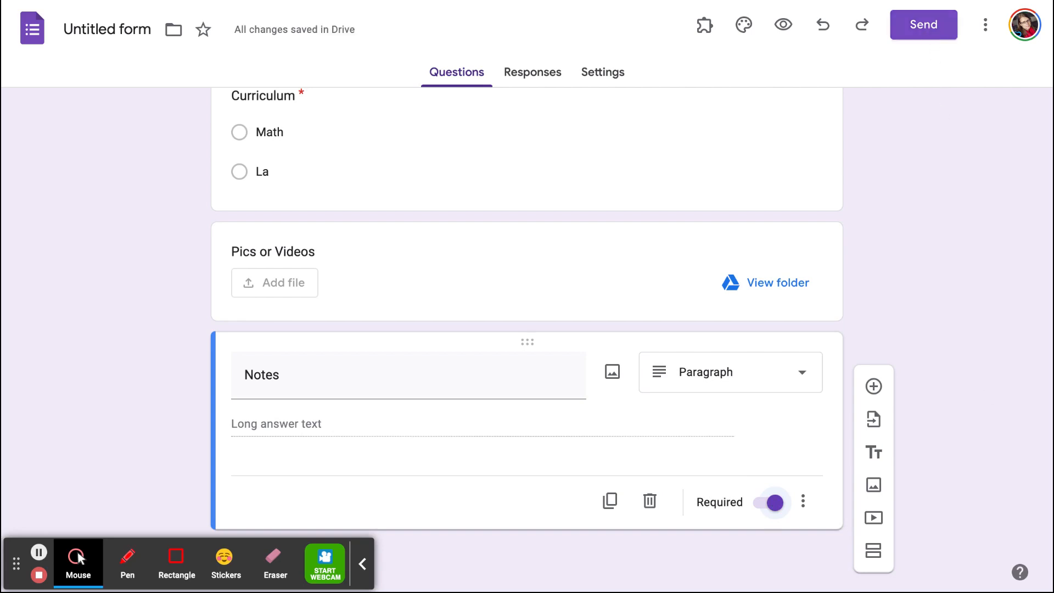
left_click(948, 27)
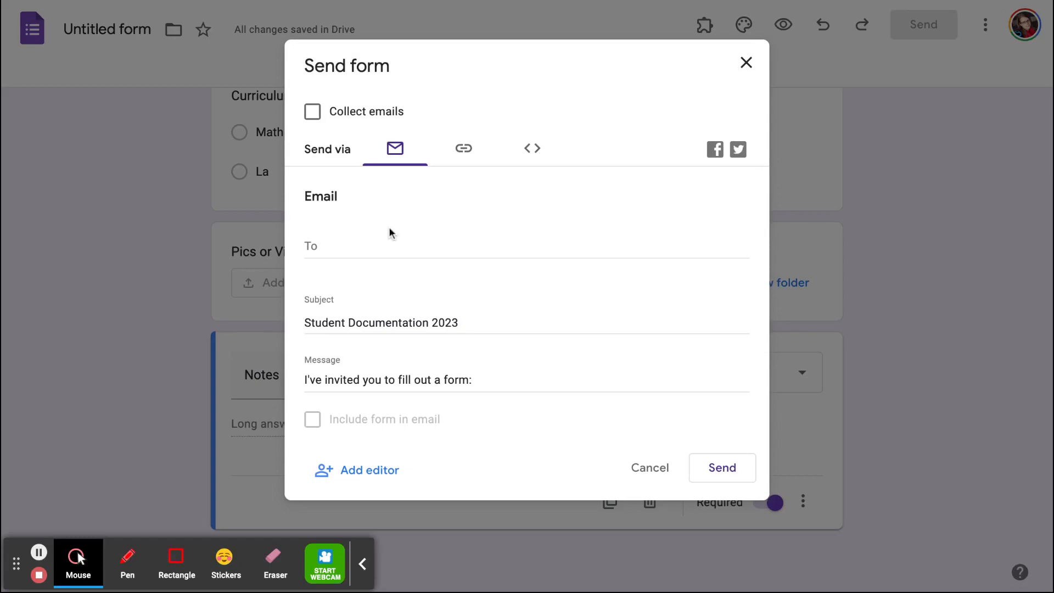
left_click(730, 472)
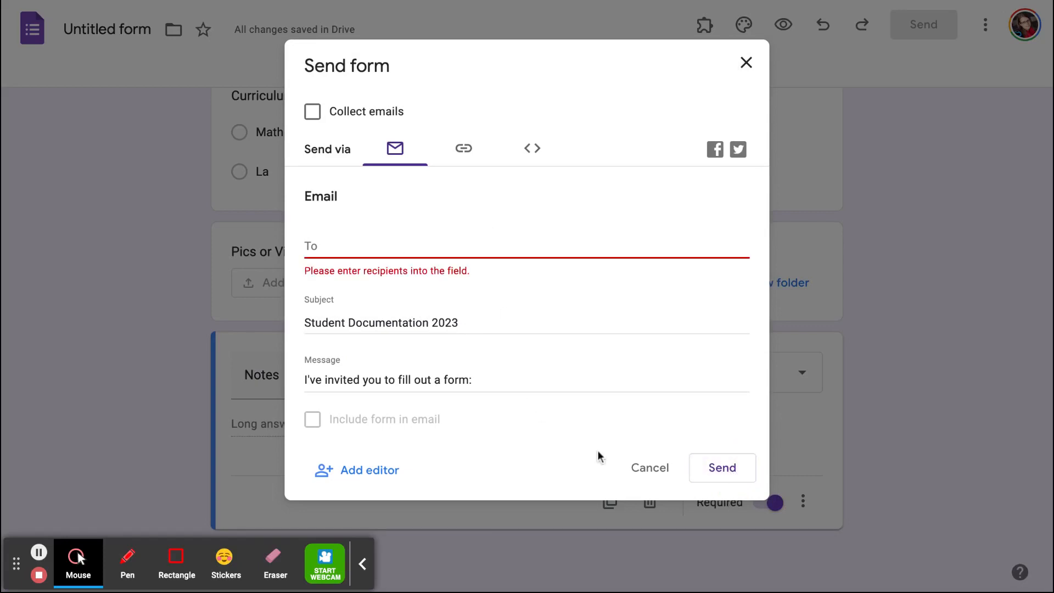
left_click(646, 469)
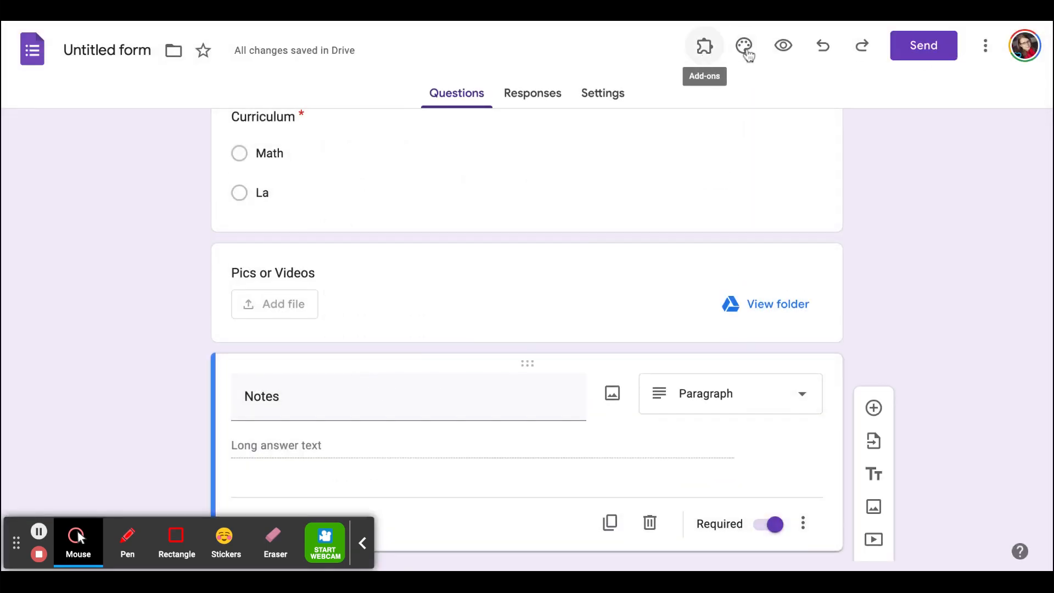
Preview the form as respondents see it and look through all its questions down to the Notes field.
left_click(783, 49)
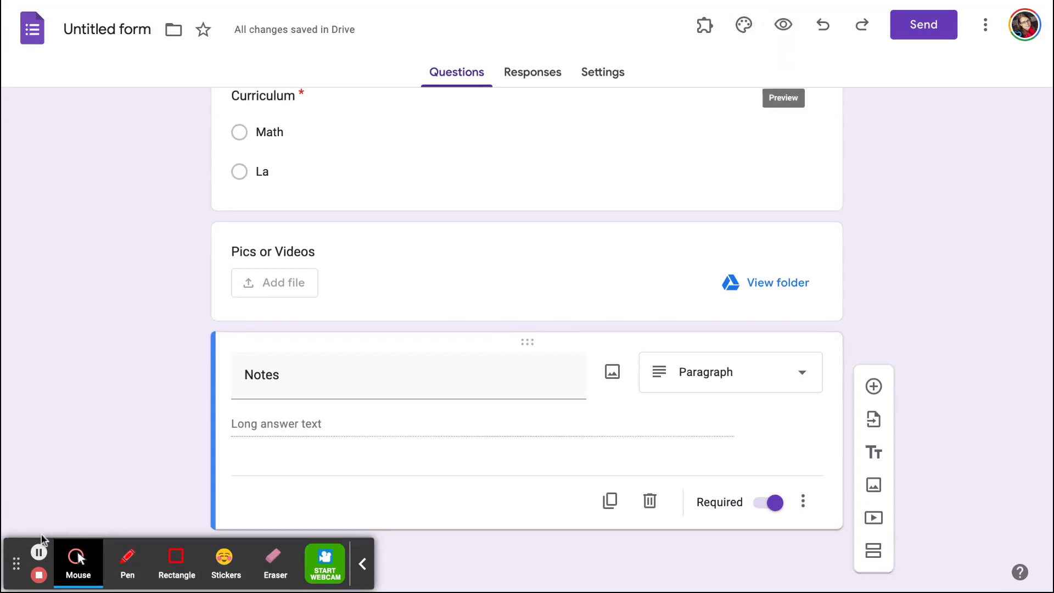
left_click(42, 538)
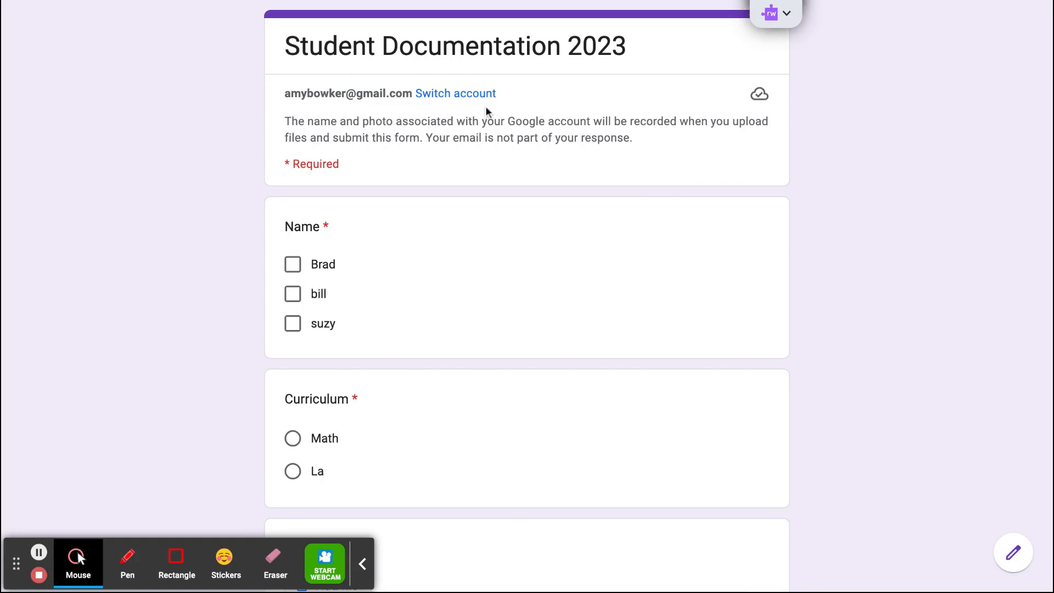
scroll(486, 107, "down", 3)
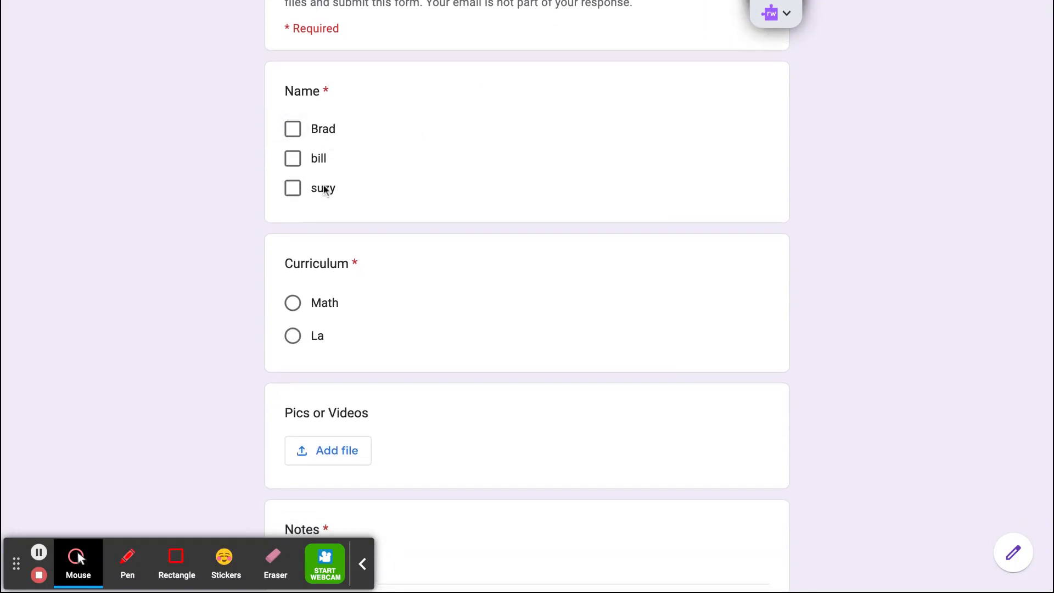
scroll(328, 194, "down", 3)
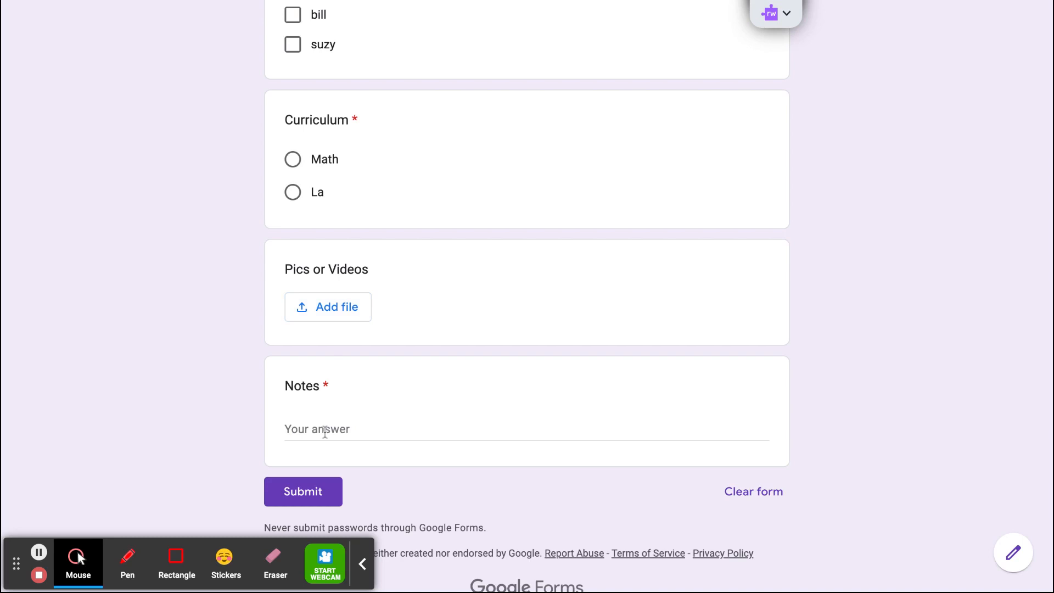
Return from the form preview to the editor and open the summary of the form's responses.
scroll(326, 432, "up", 3)
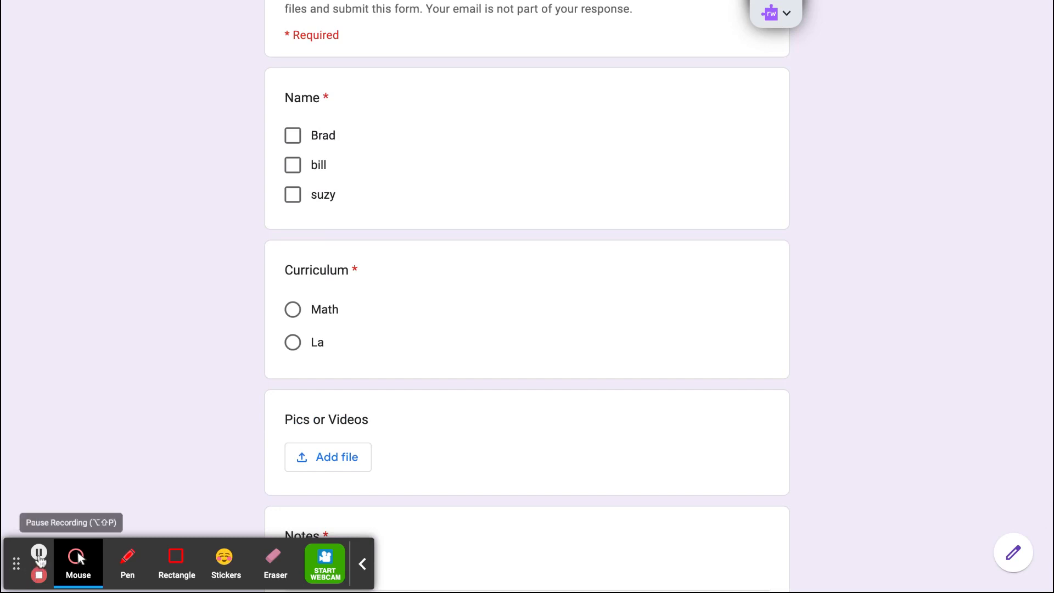
scroll(40, 558, "up", 3)
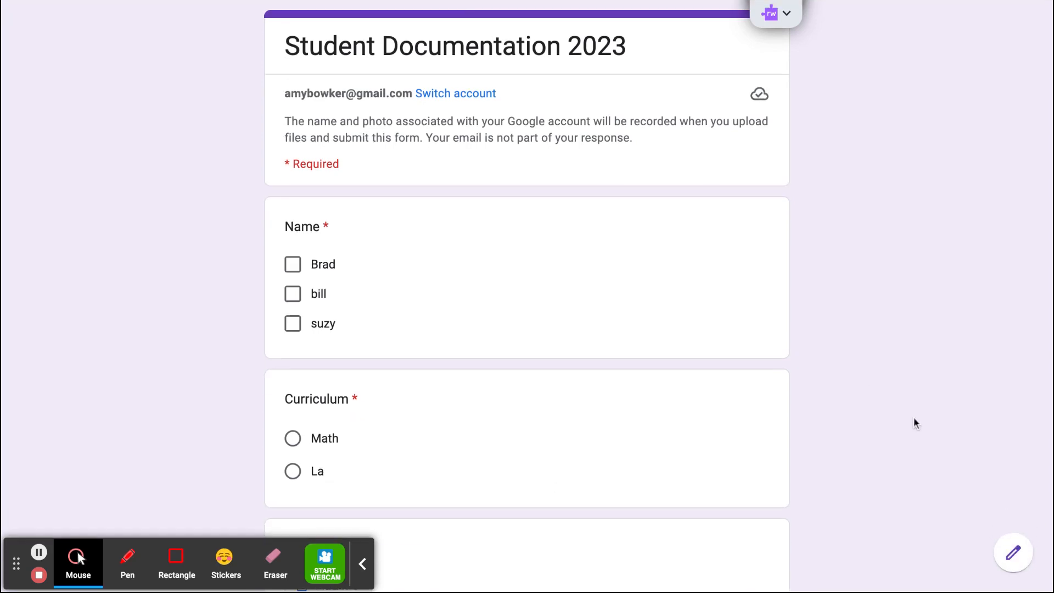
left_click(1013, 554)
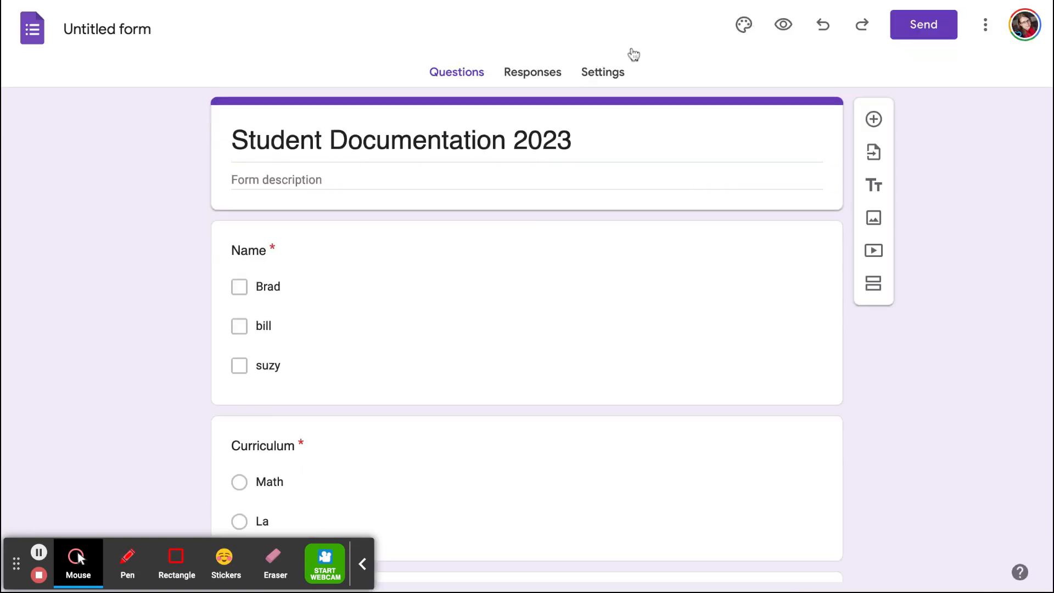
left_click(527, 74)
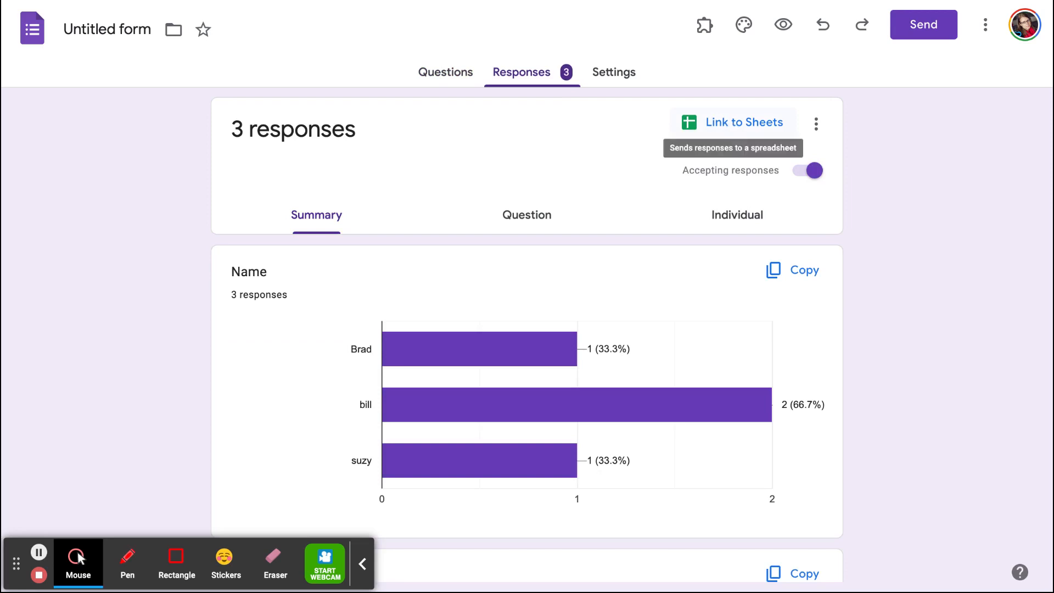
Link the form's responses to a new spreadsheet named "Student Documentation 2023".
left_click(736, 121)
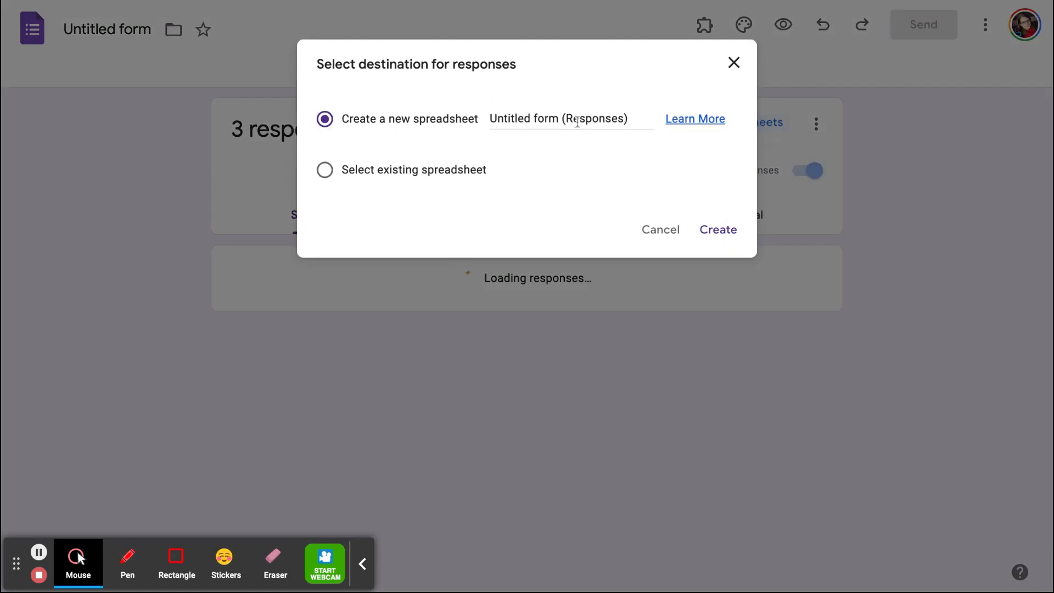
left_click(547, 117)
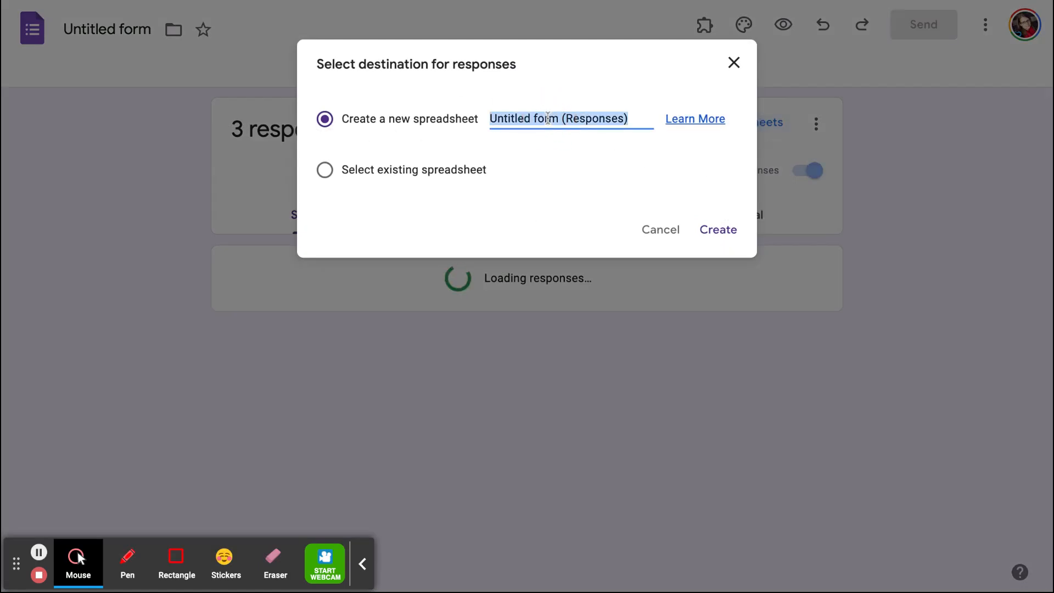
type("Student Confe")
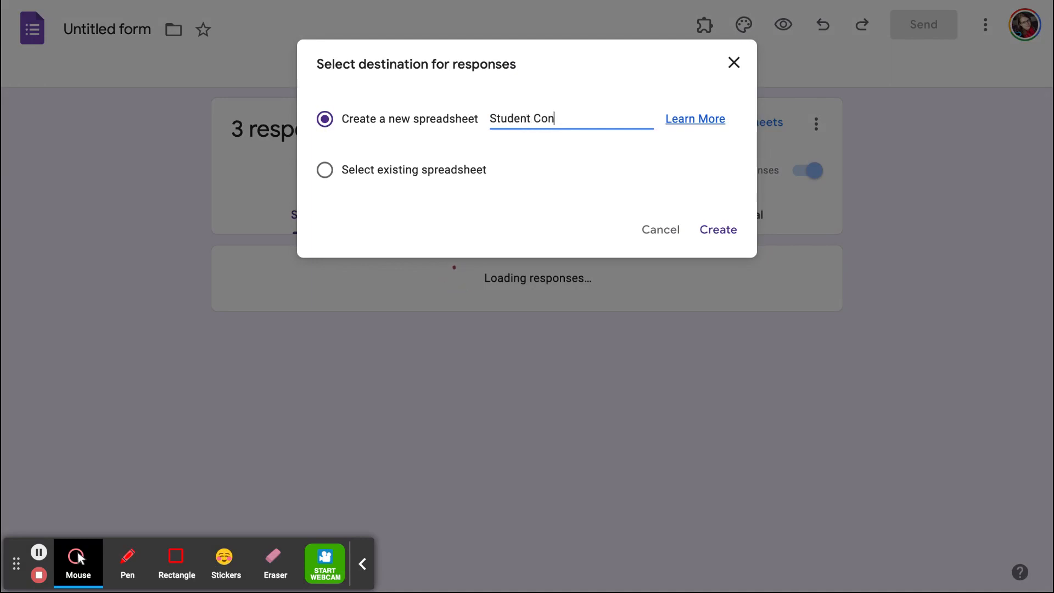
key("BackSpace")
key("BackSpace")
key("BackSpace")
type("Documentation 2023")
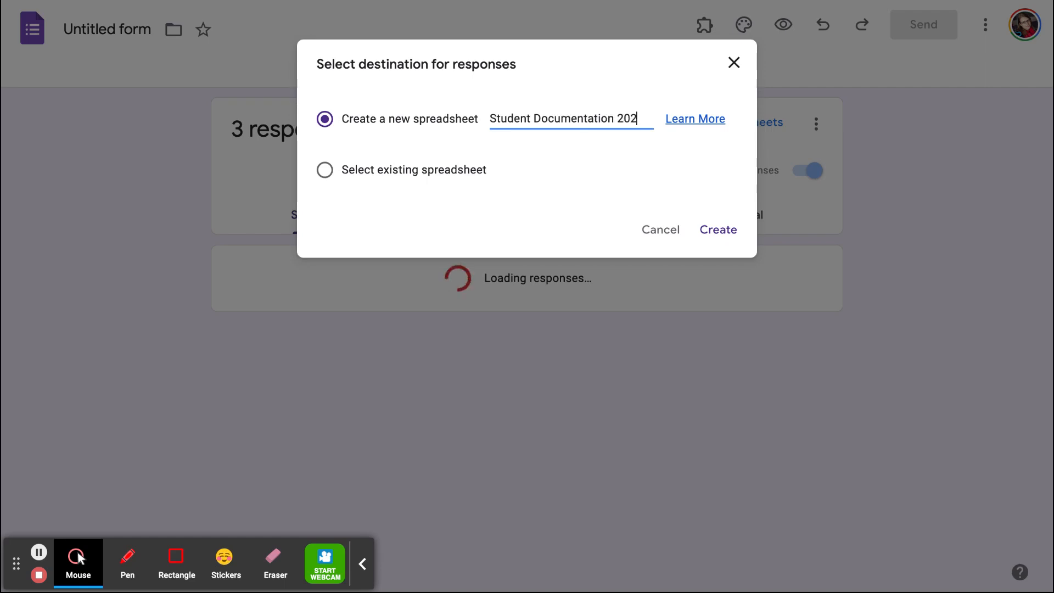
left_click(724, 232)
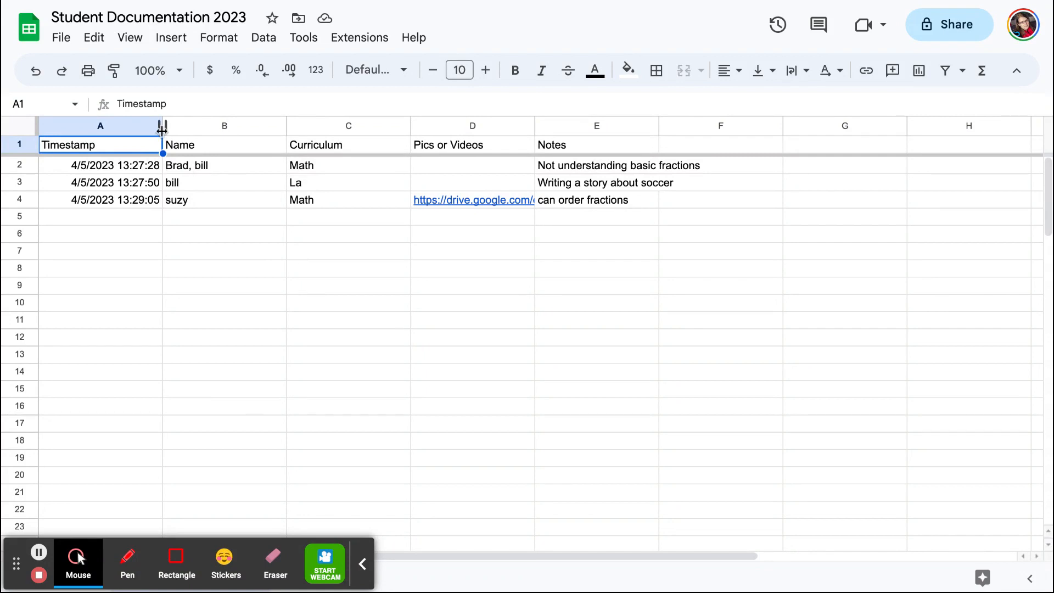
Widen the Timestamp column slightly and preview the uploaded file linked under Pics or Videos in row 4.
left_click_drag(163, 130, 173, 130)
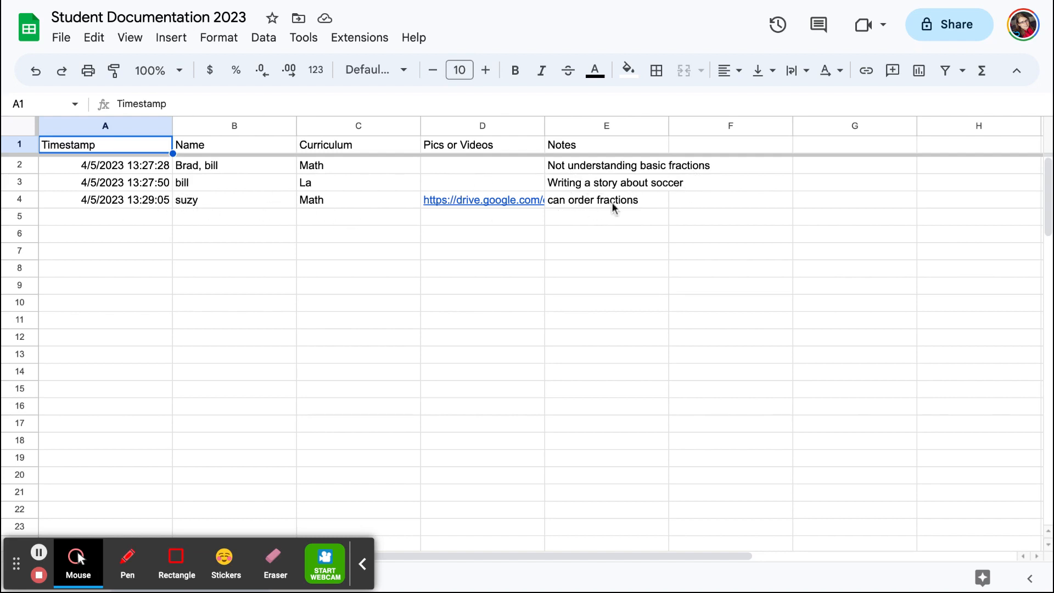
mouse_move(486, 200)
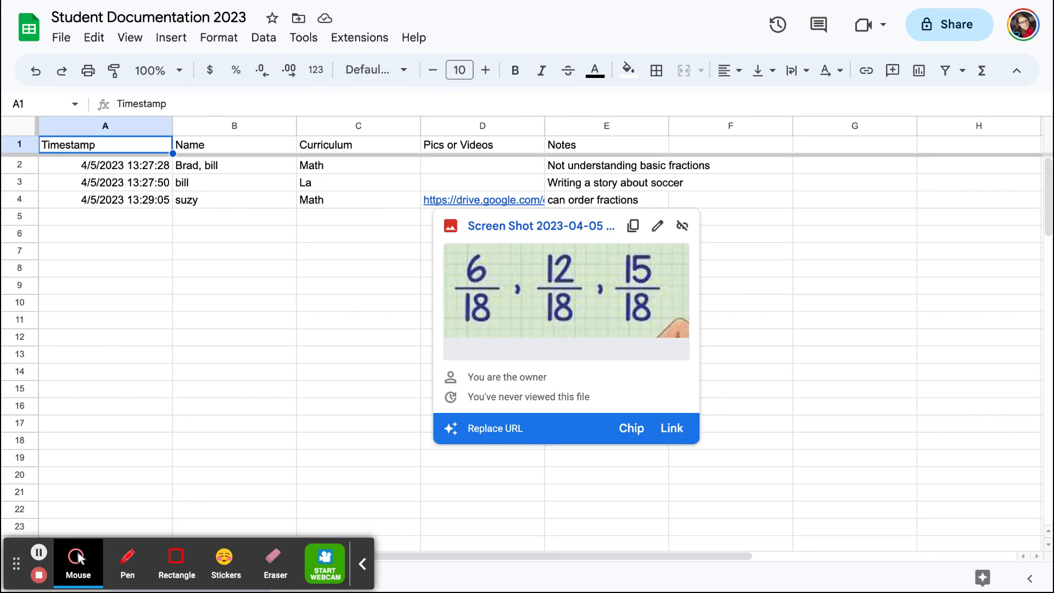
left_click(320, 264)
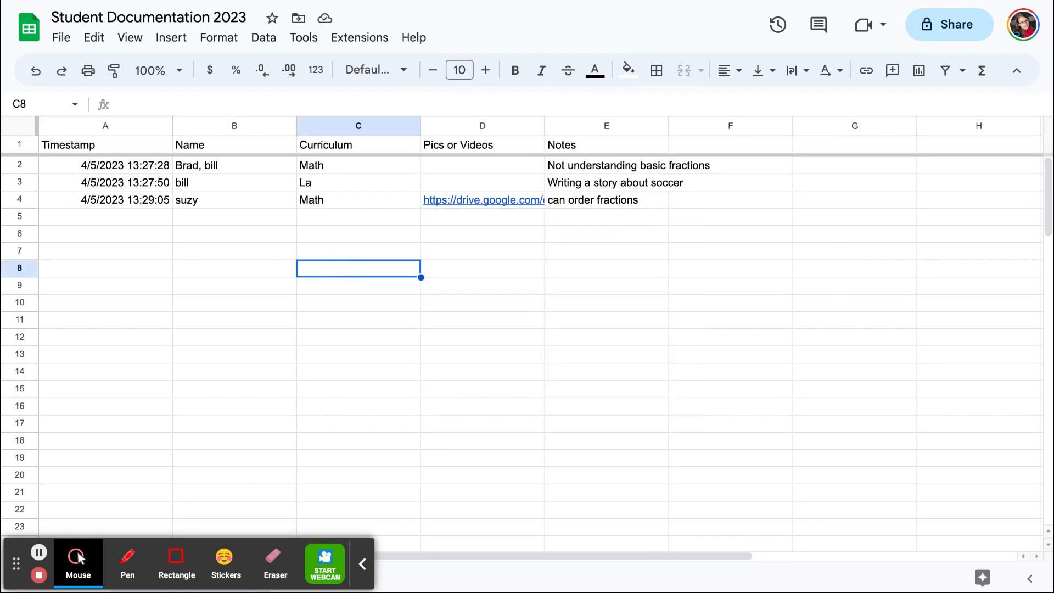
Search the response sheet for the first name listed in row 2, and close the search.
key("ctrl+f")
type("b")
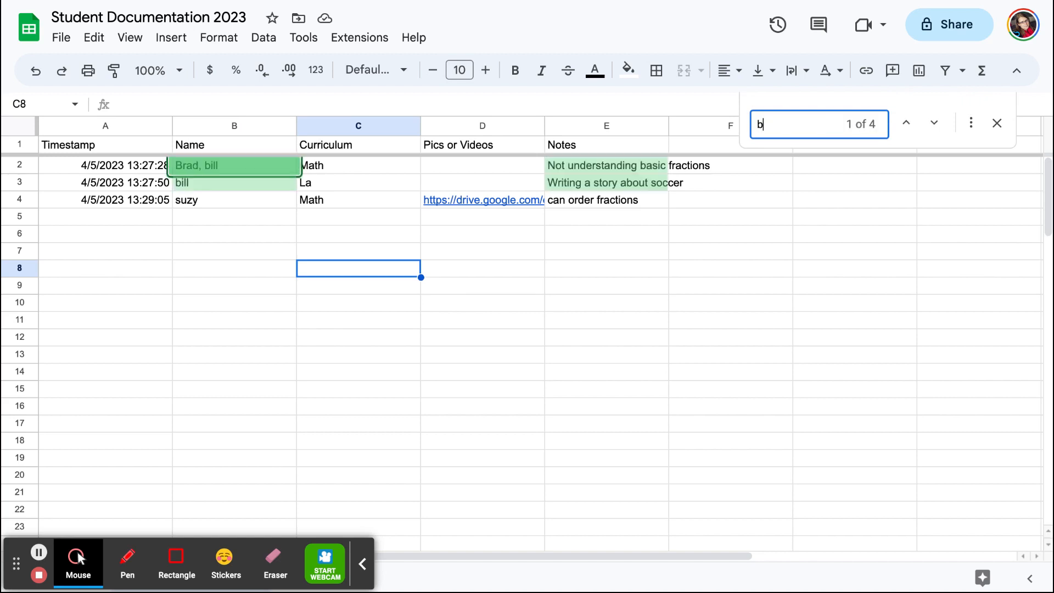
type("rad")
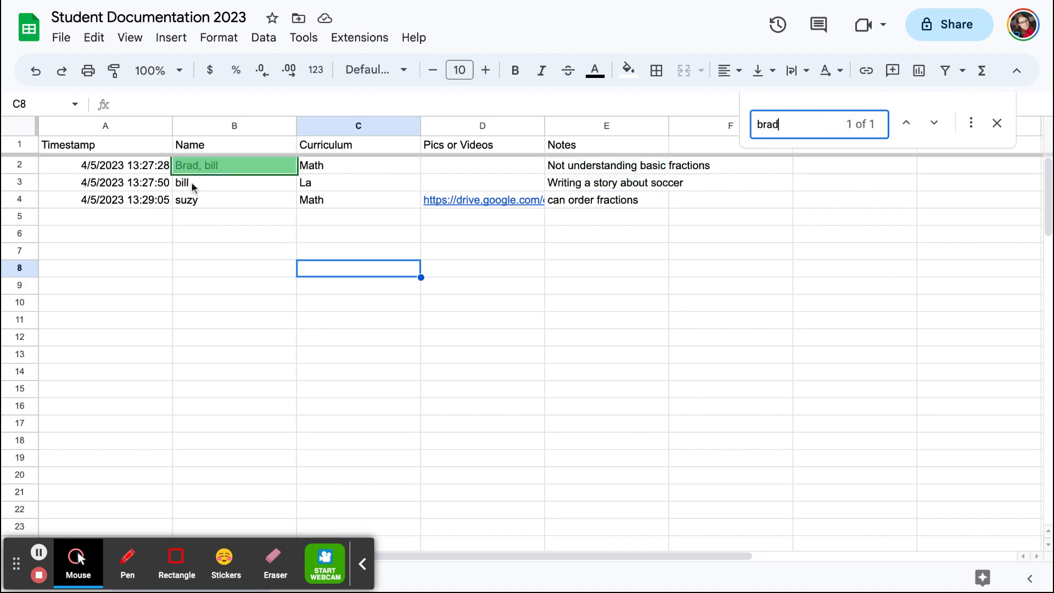
left_click(997, 123)
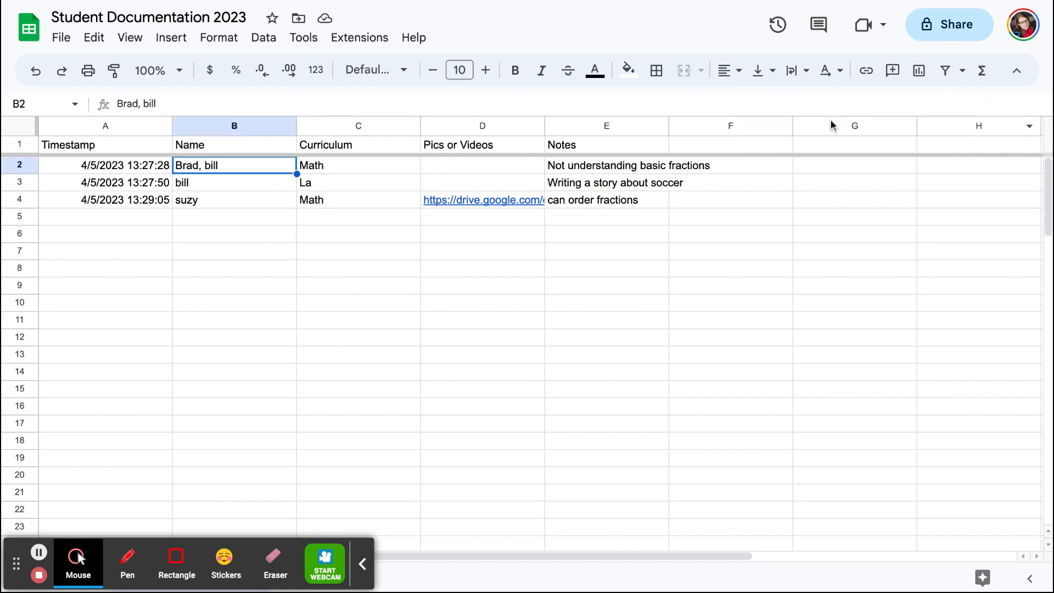
Search the response sheet for the curriculum entry "la" and close the search.
key("ctrl+f")
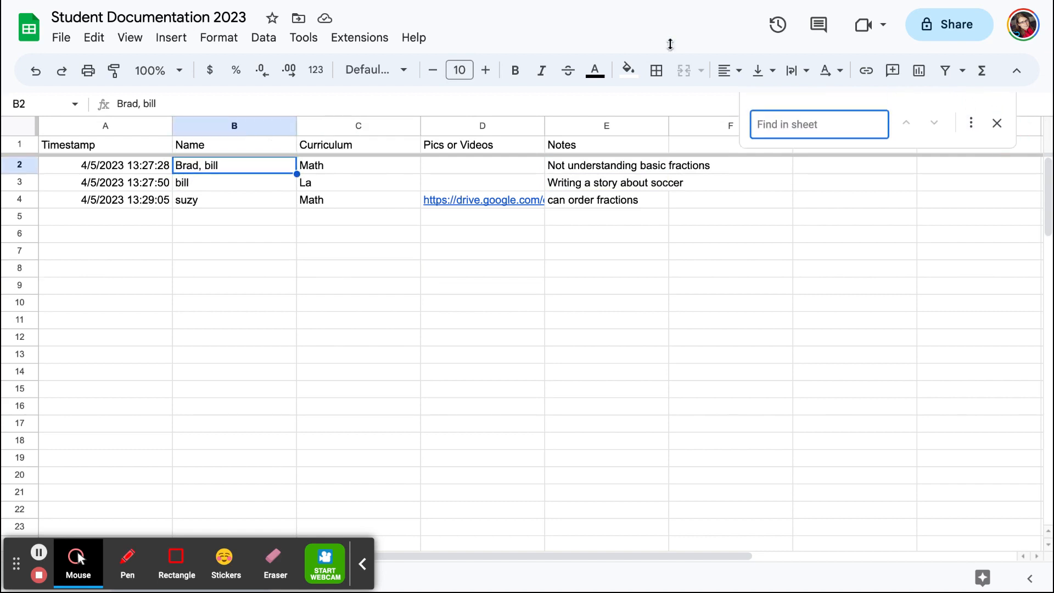
type("langu")
key("BackSpace")
key("BackSpace")
key("BackSpace")
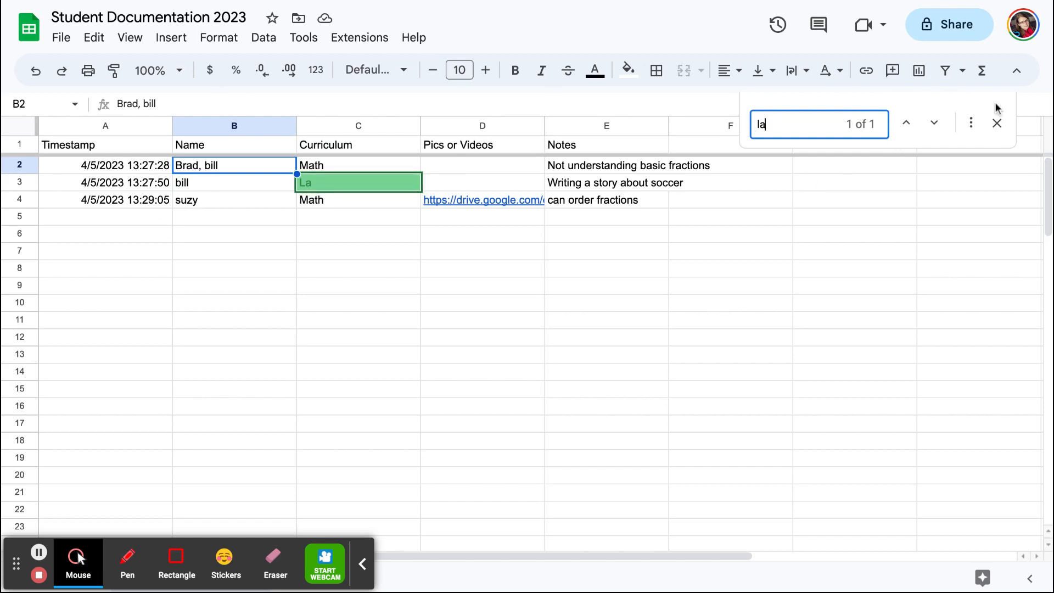
left_click(998, 125)
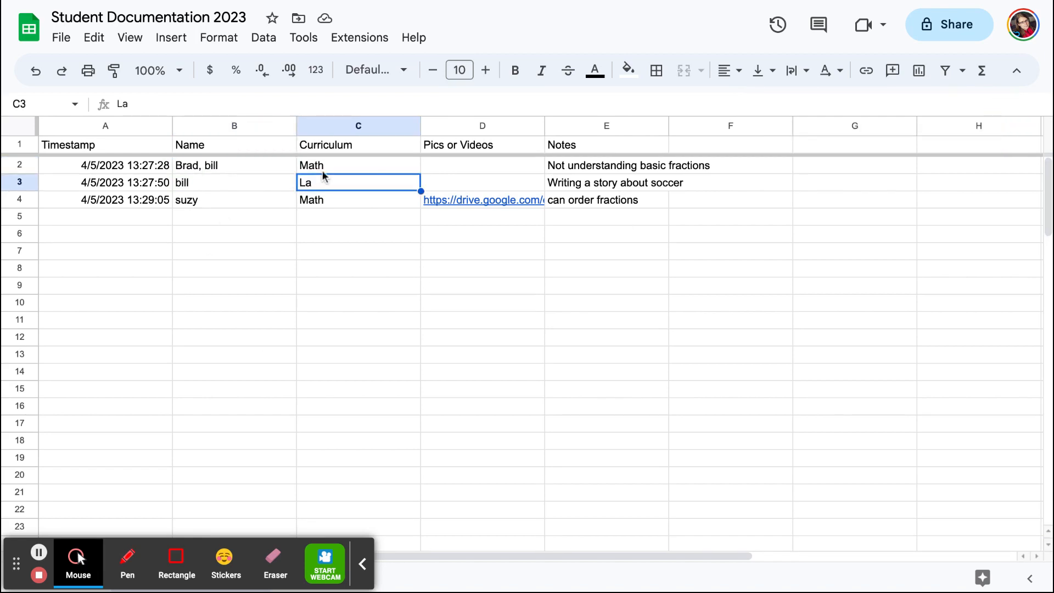